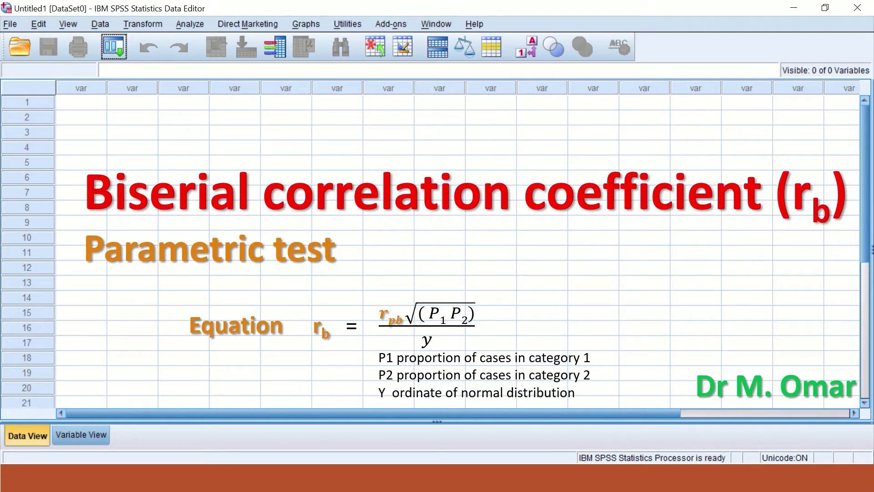
Step: Exit the slide show, switch to the SPSS Data Editor and review the Success and Score data down the dataset
{"action": "key", "text": "Escape"}
{"action": "left_click", "coordinate": [556, 477]}
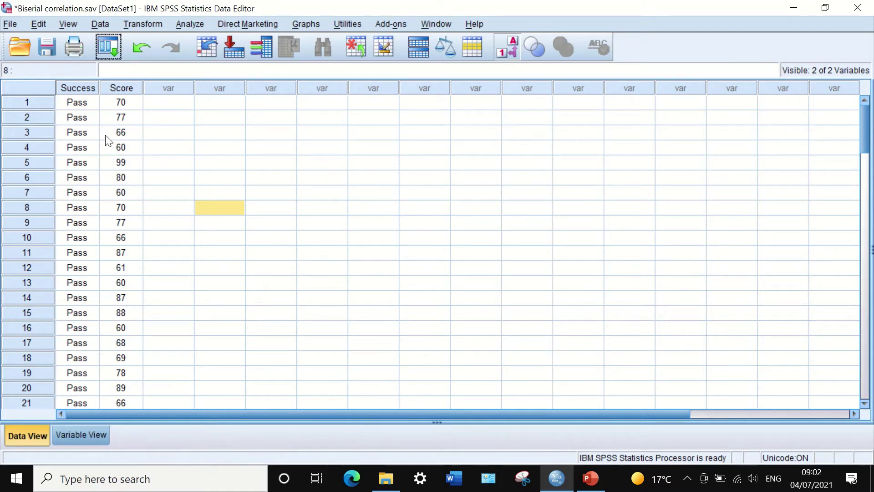
{"action": "left_click", "coordinate": [865, 244]}
{"action": "left_click_drag", "start_coordinate": [865, 245], "coordinate": [866, 145]}
Step: Inspect the value labels of the Success variable in Variable View and return to Data View
{"action": "left_click", "coordinate": [88, 438]}
{"action": "left_click", "coordinate": [382, 86]}
{"action": "left_click", "coordinate": [390, 84]}
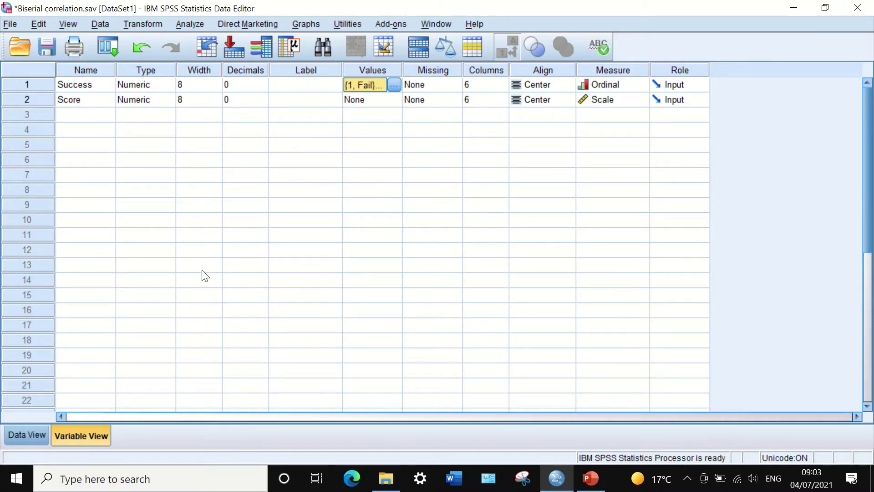
{"action": "left_click", "coordinate": [27, 432]}
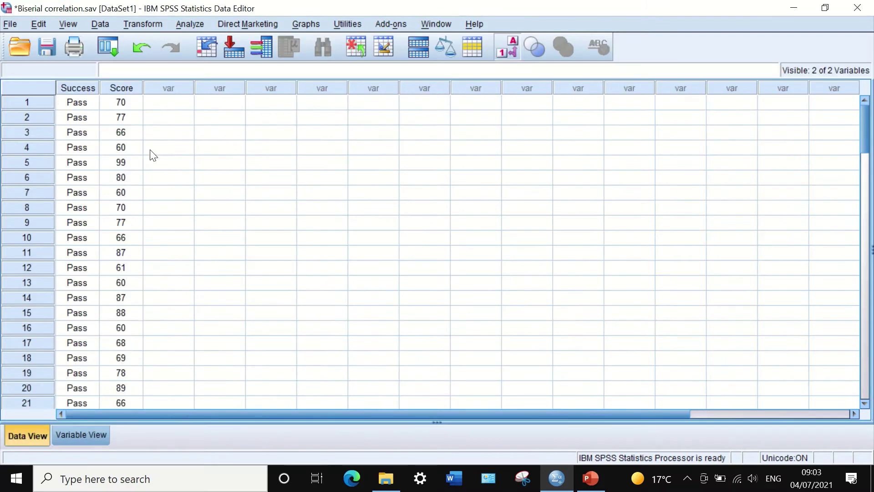
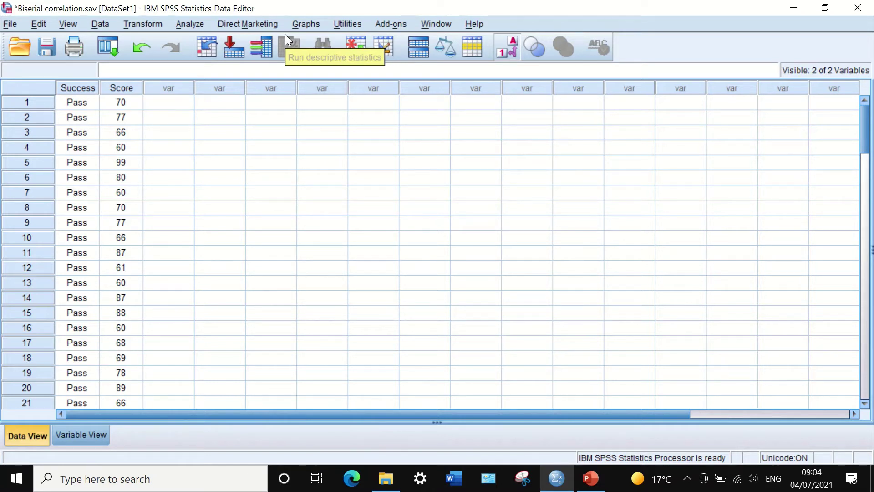
Step: Run a two-tailed Pearson bivariate correlation between Success and Score from reset settings, and maximize the output window
{"action": "left_click", "coordinate": [190, 25]}
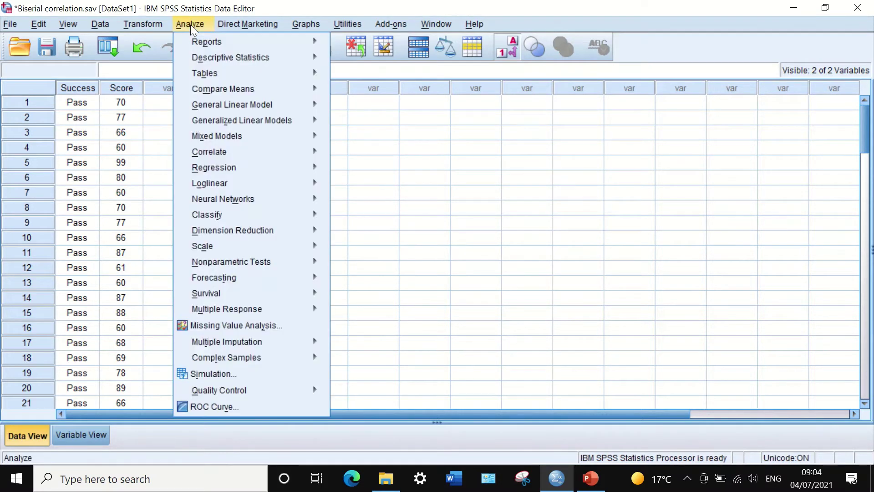
{"action": "mouse_move", "coordinate": [204, 151]}
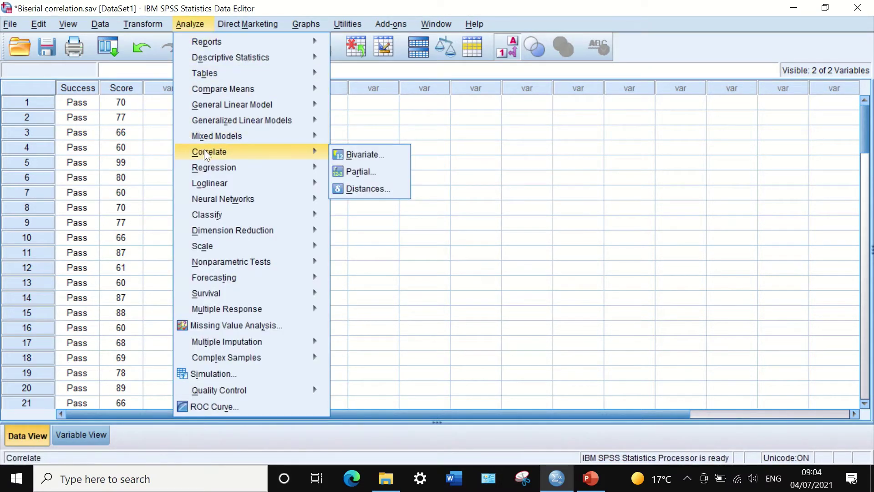
{"action": "left_click", "coordinate": [358, 156]}
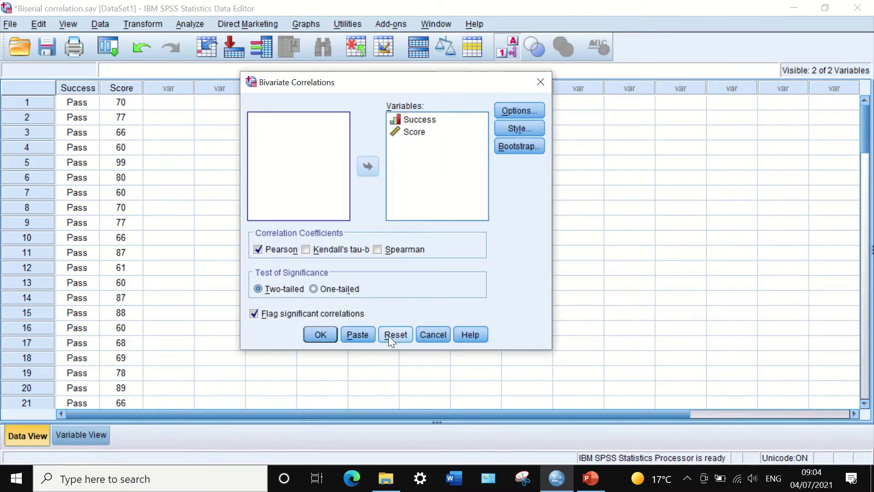
{"action": "left_click", "coordinate": [386, 335]}
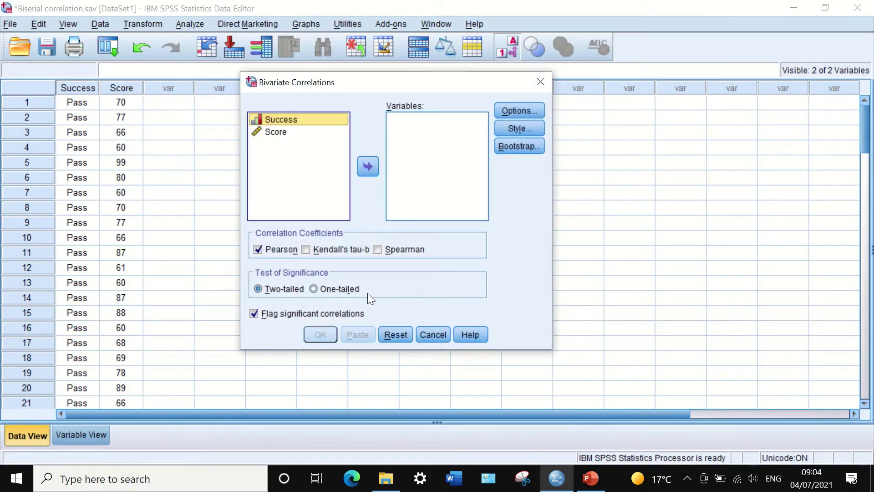
{"action": "double_click", "coordinate": [284, 119]}
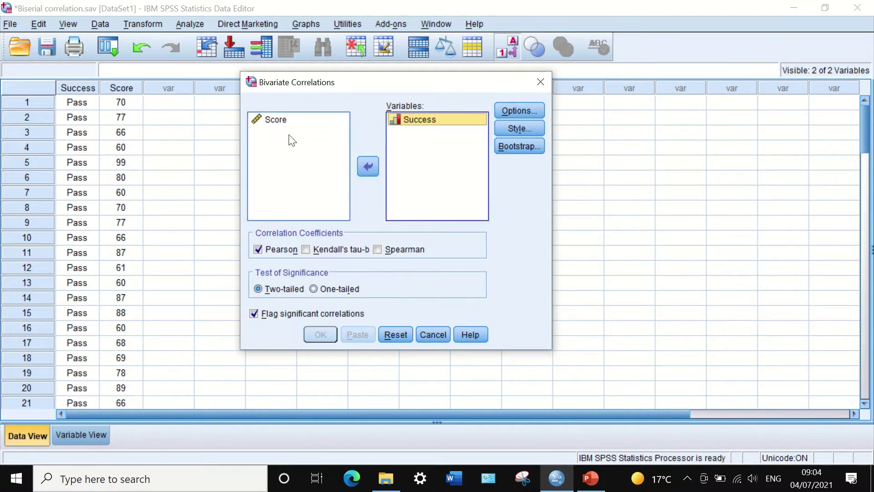
{"action": "left_click_drag", "start_coordinate": [270, 120], "coordinate": [418, 144]}
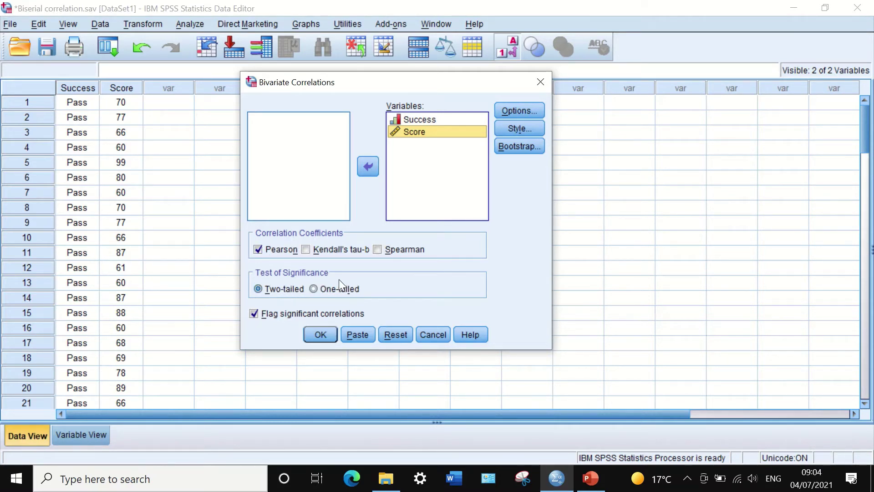
{"action": "left_click", "coordinate": [320, 336]}
{"action": "left_click", "coordinate": [485, 172]}
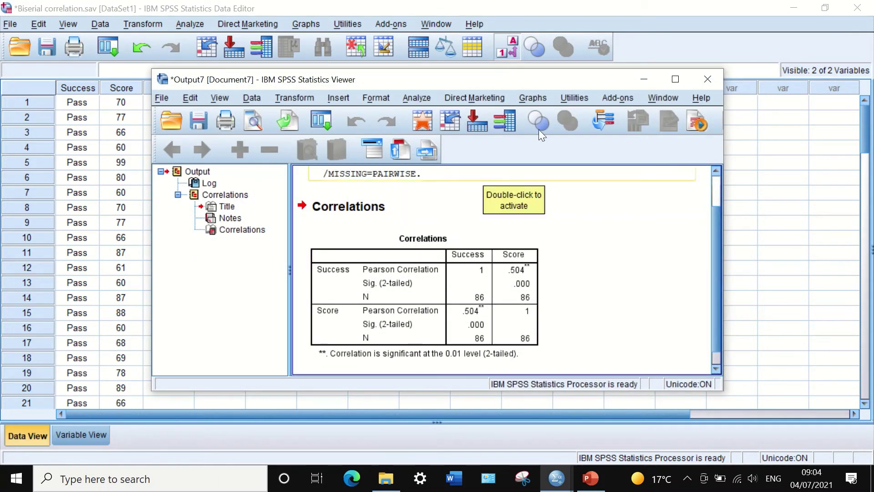
{"action": "left_click", "coordinate": [675, 81]}
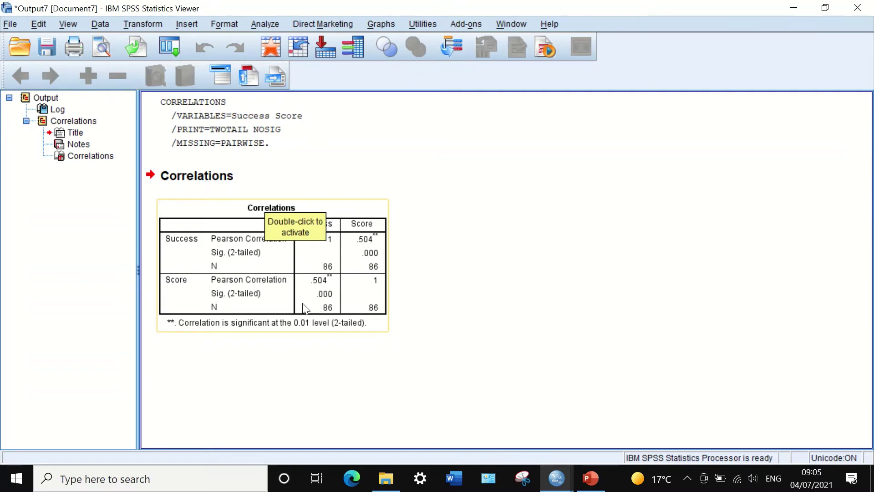
Step: Check the biserial correlation equation on the PowerPoint slide and return to the SPSS Data Editor
{"action": "left_click", "coordinate": [587, 482]}
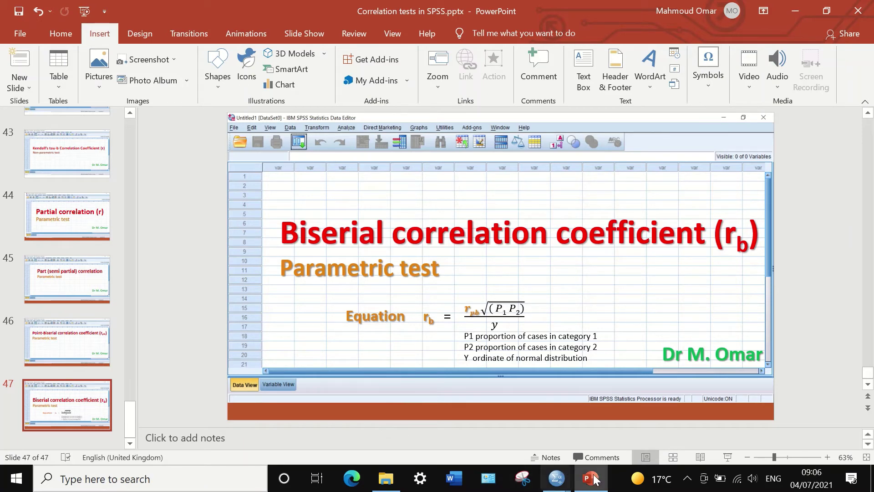
{"action": "mouse_move", "coordinate": [557, 478]}
{"action": "left_click", "coordinate": [498, 438]}
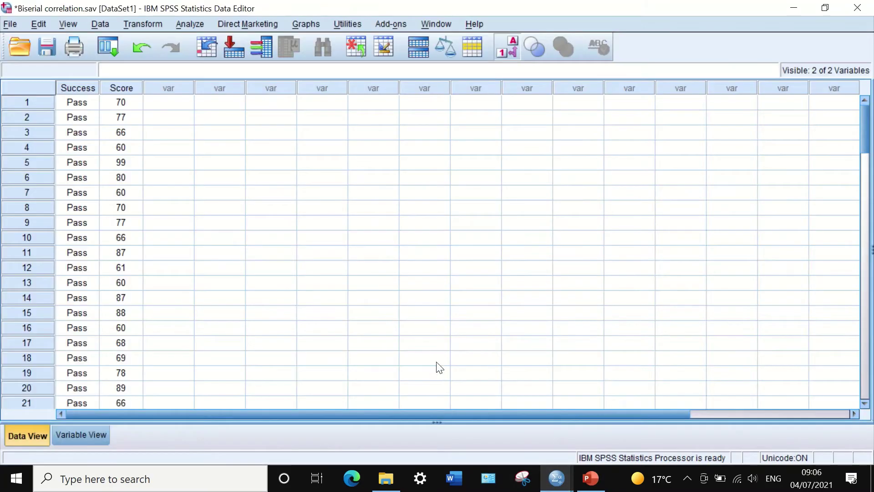
Step: Run Frequencies on the Success variable alone from reset settings, with the frequency table displayed and no additional statistics
{"action": "left_click", "coordinate": [186, 24]}
{"action": "mouse_move", "coordinate": [210, 61]}
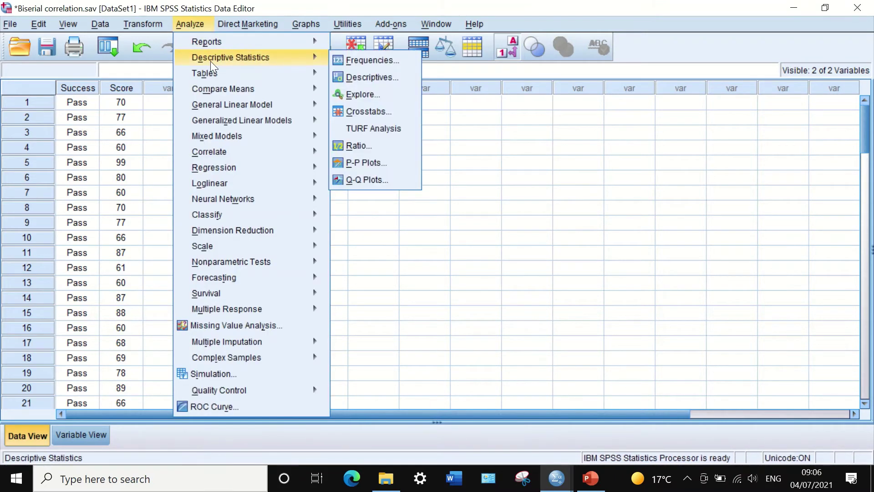
{"action": "left_click", "coordinate": [358, 60]}
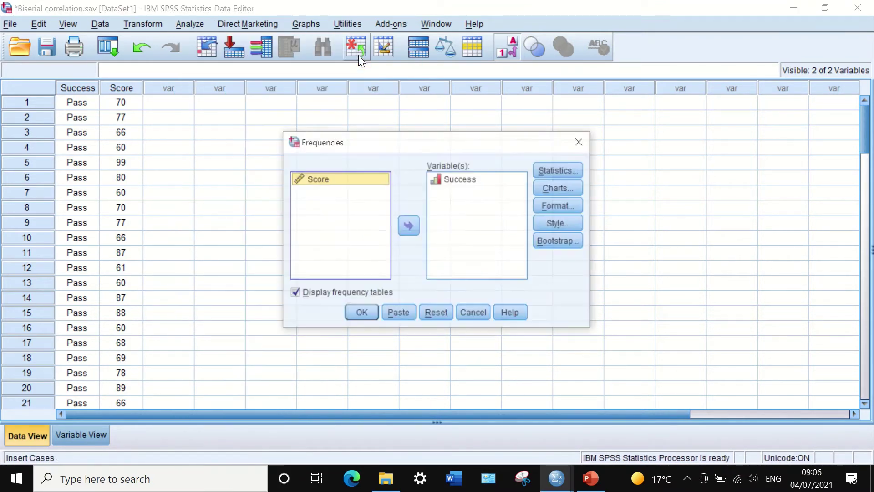
{"action": "left_click", "coordinate": [440, 314]}
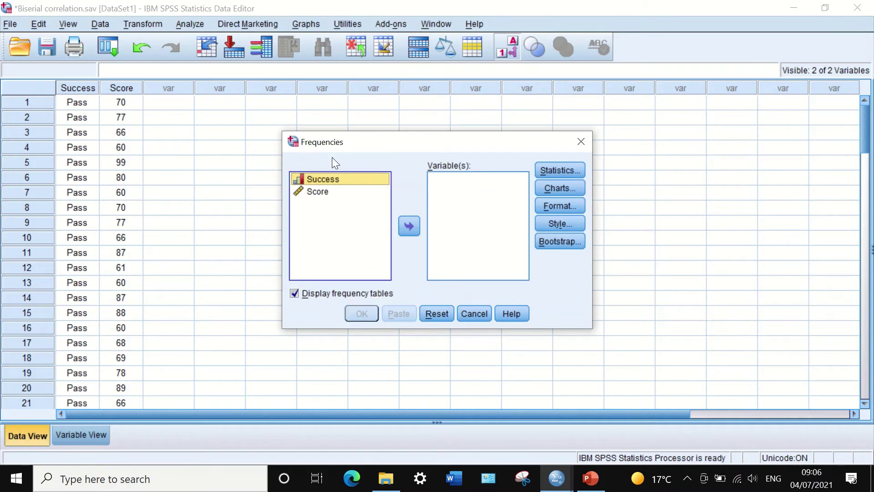
{"action": "left_click", "coordinate": [338, 181]}
{"action": "left_click", "coordinate": [410, 225]}
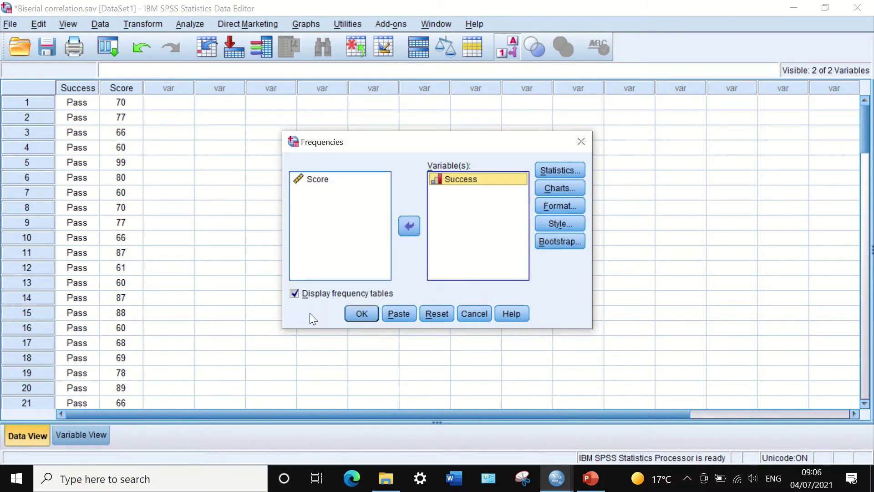
{"action": "left_click", "coordinate": [540, 169]}
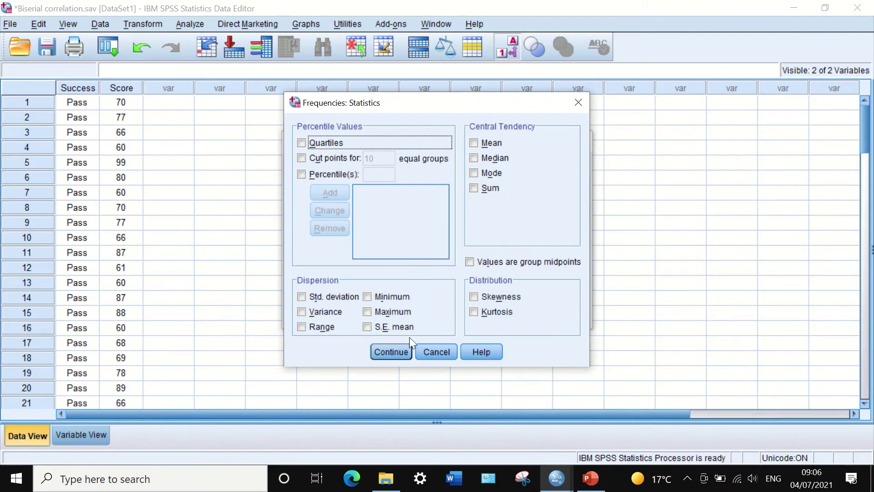
{"action": "left_click", "coordinate": [394, 350]}
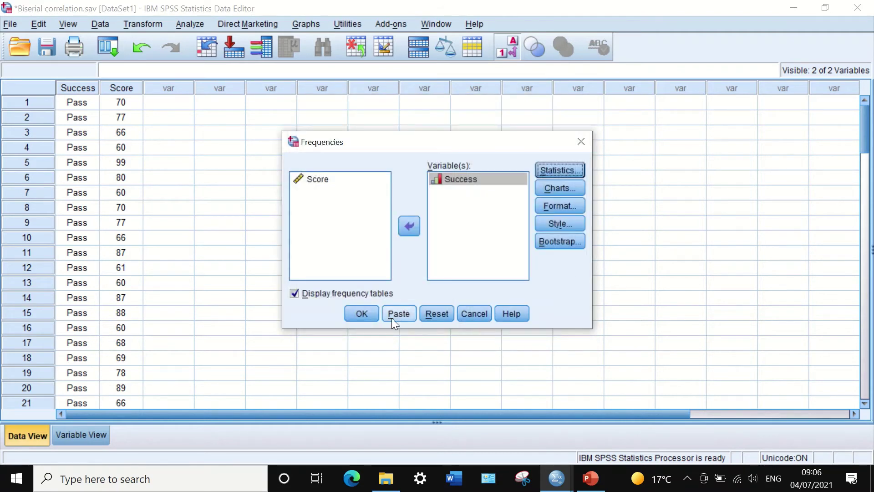
{"action": "left_click", "coordinate": [361, 314]}
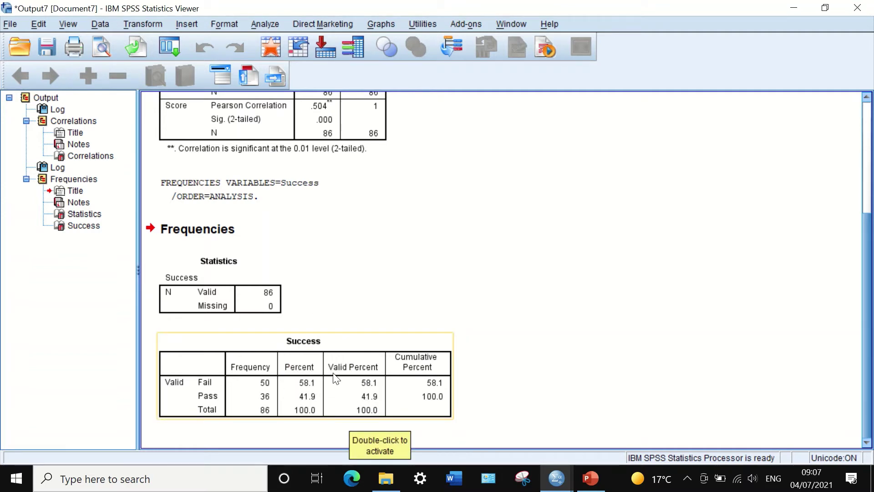
Step: Switch to the PowerPoint deck and view slide 34 with the normal distribution table of z, larger and smaller portions and y
{"action": "left_click", "coordinate": [591, 478]}
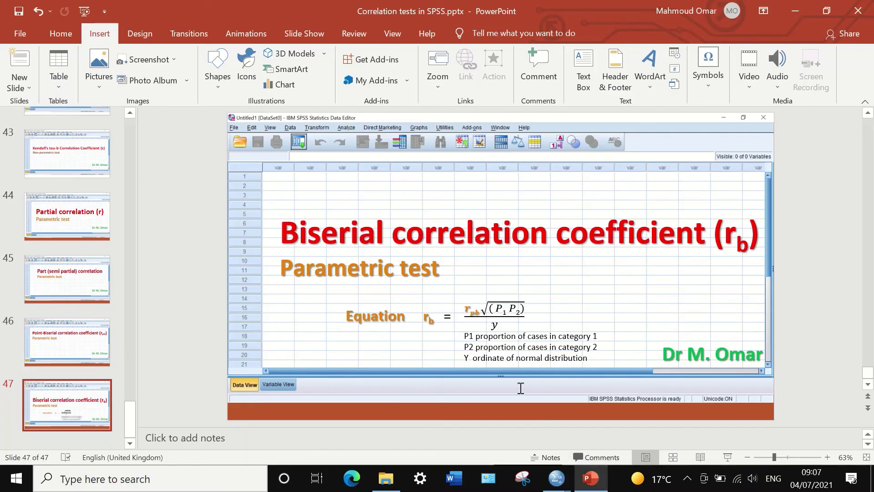
{"action": "scroll", "coordinate": [102, 293], "scroll_direction": "up", "scroll_amount": 5}
{"action": "scroll", "coordinate": [108, 289], "scroll_direction": "up", "scroll_amount": 6}
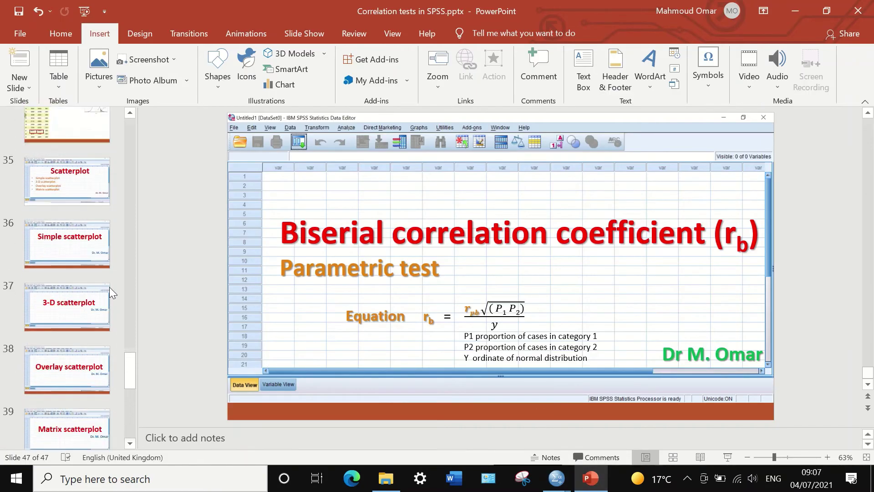
{"action": "left_click", "coordinate": [97, 278]}
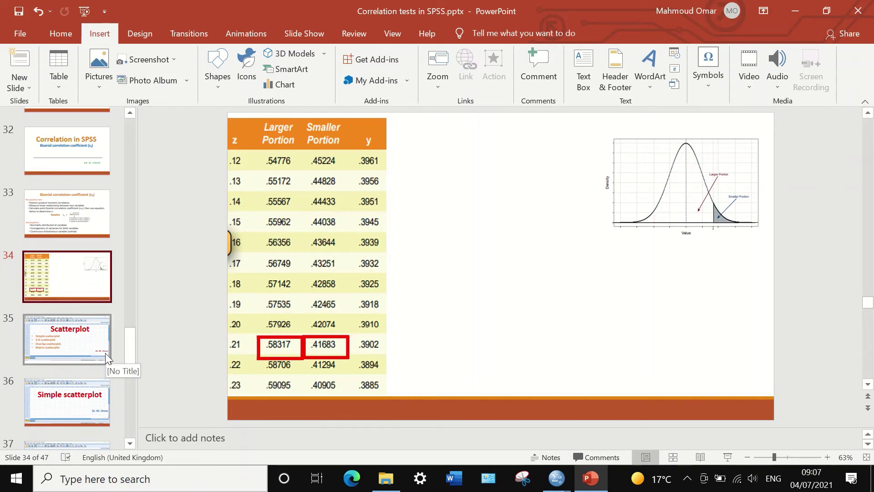
{"action": "scroll", "coordinate": [89, 361], "scroll_direction": "down", "scroll_amount": 3}
{"action": "scroll", "coordinate": [88, 370], "scroll_direction": "down", "scroll_amount": 6}
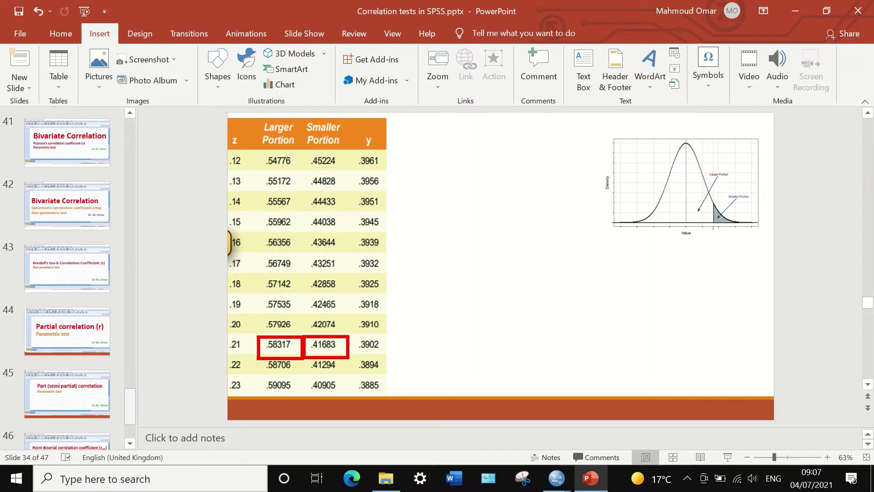
Step: Read the Fail and Pass percentages in the SPSS output and return to the normal distribution table on PowerPoint slide 34
{"action": "mouse_move", "coordinate": [567, 485]}
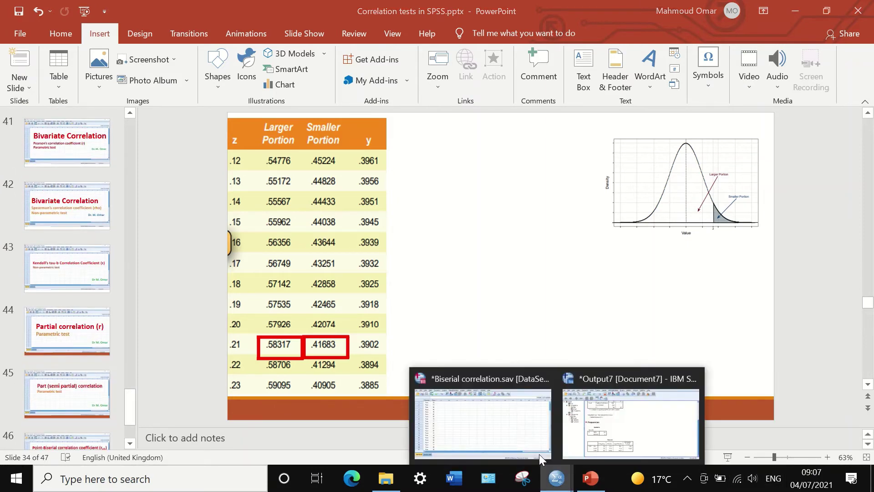
{"action": "left_click", "coordinate": [582, 428]}
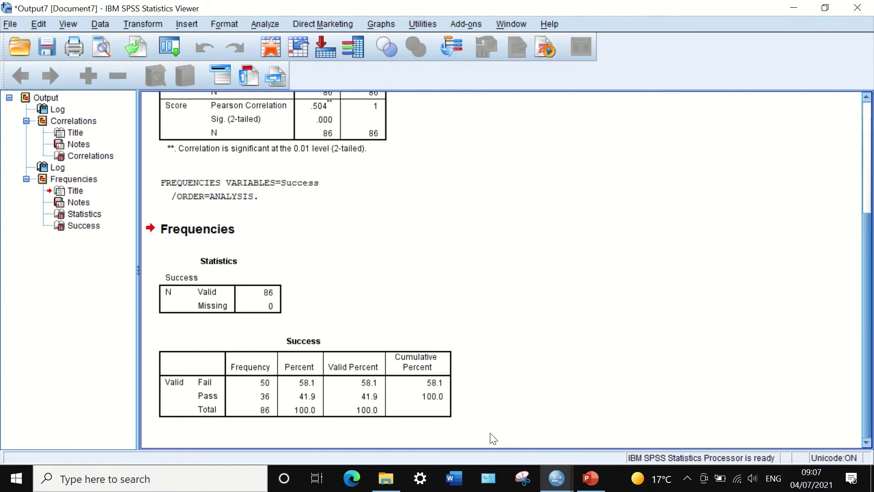
{"action": "left_click", "coordinate": [591, 479]}
{"action": "scroll", "coordinate": [303, 324], "scroll_direction": "up", "scroll_amount": 3}
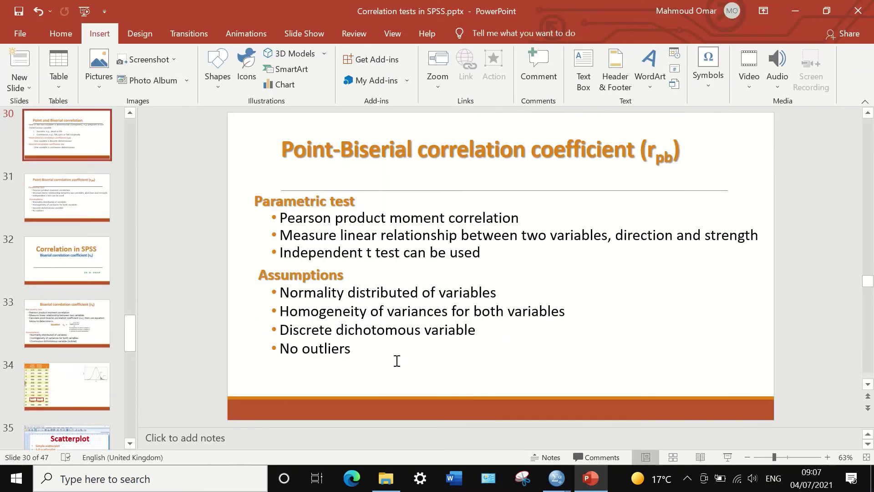
{"action": "scroll", "coordinate": [397, 360], "scroll_direction": "down", "scroll_amount": 3}
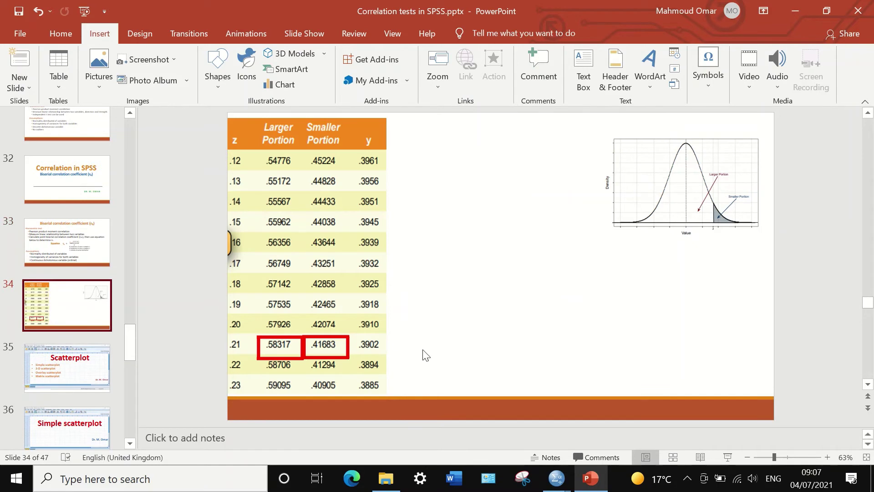